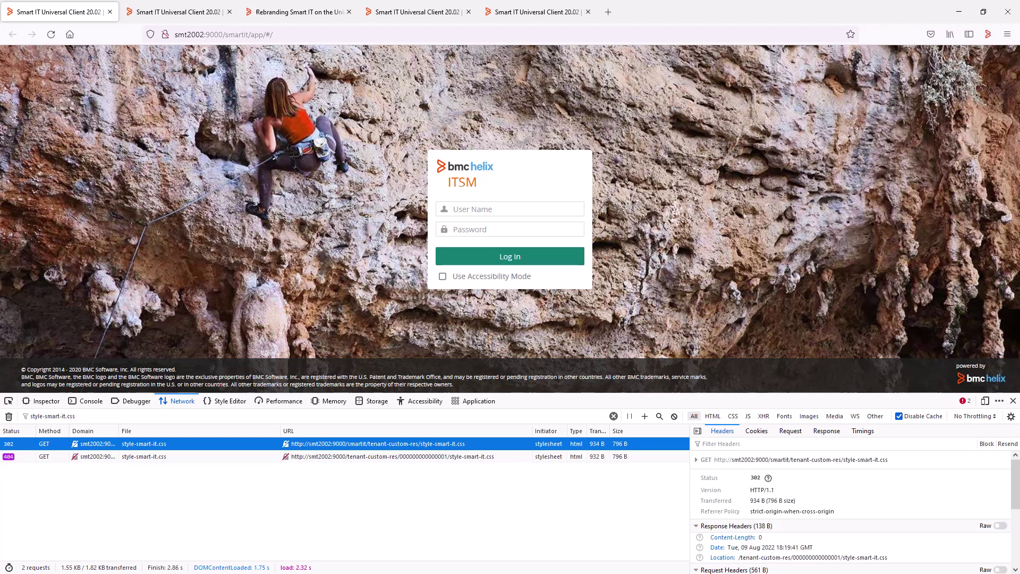
# Check the loaded stylesheet's custom comment in the response, then bring up the Rebranding Smart IT documentation
pyautogui.click(159, 12)
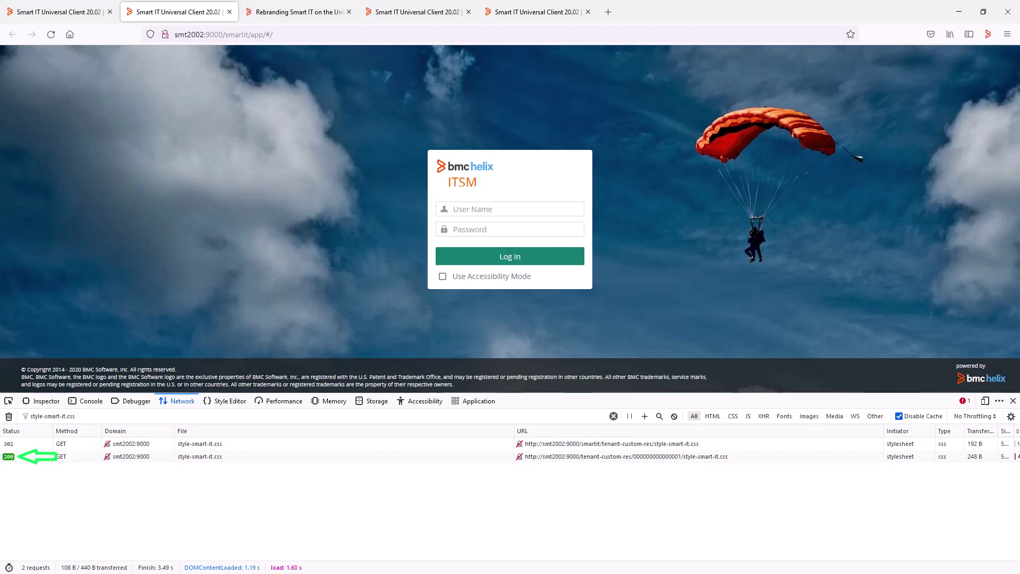
pyautogui.click(5, 458)
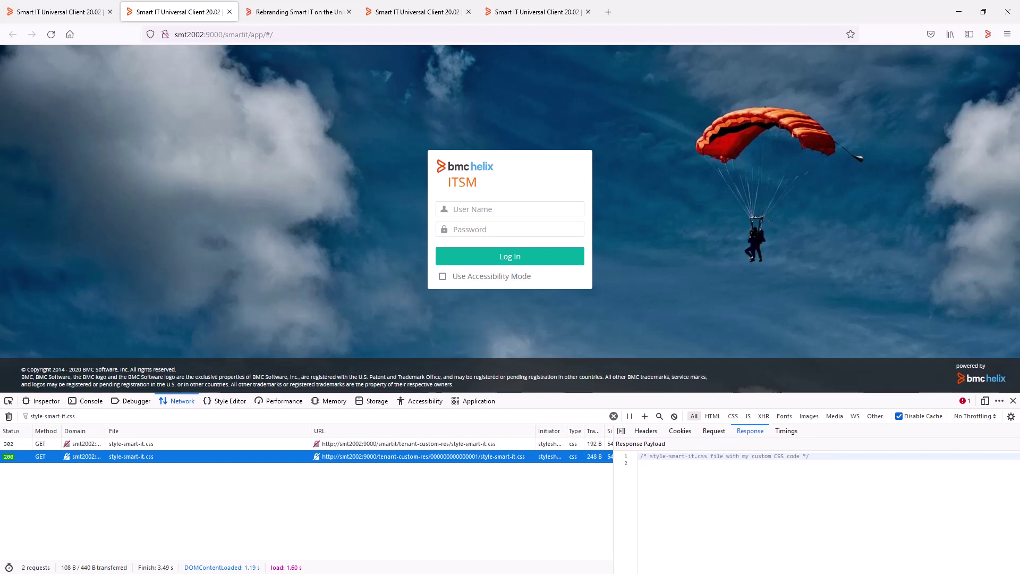
pyautogui.click(274, 12)
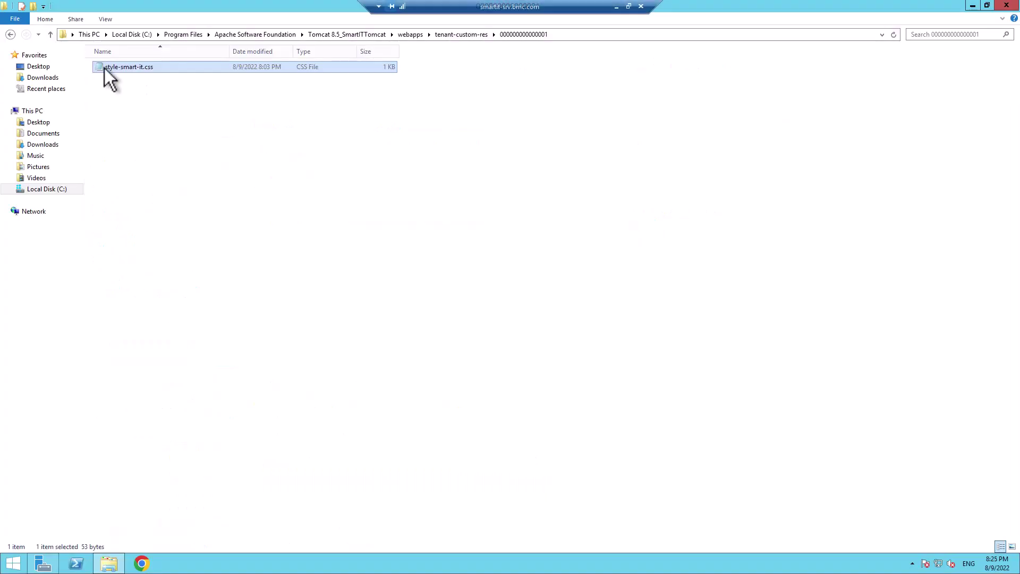
# Open style-smart-it.css from the tenant-custom-res folder in Notepad to view its comment line
pyautogui.doubleClick(122, 69)
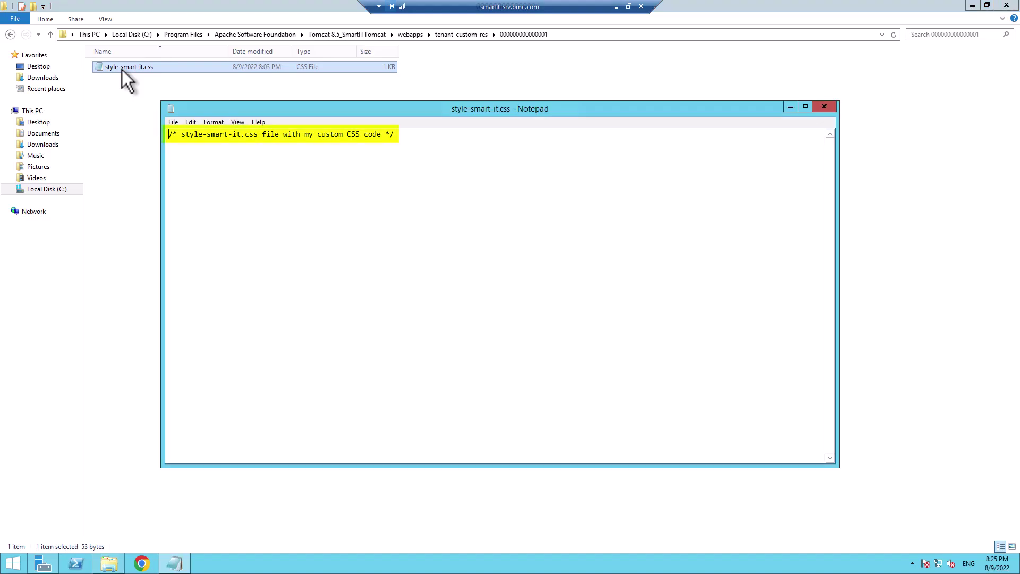
# Jump to the Rebranding examples section showing login screen CSS snippets like .login-body
pyautogui.click(616, 7)
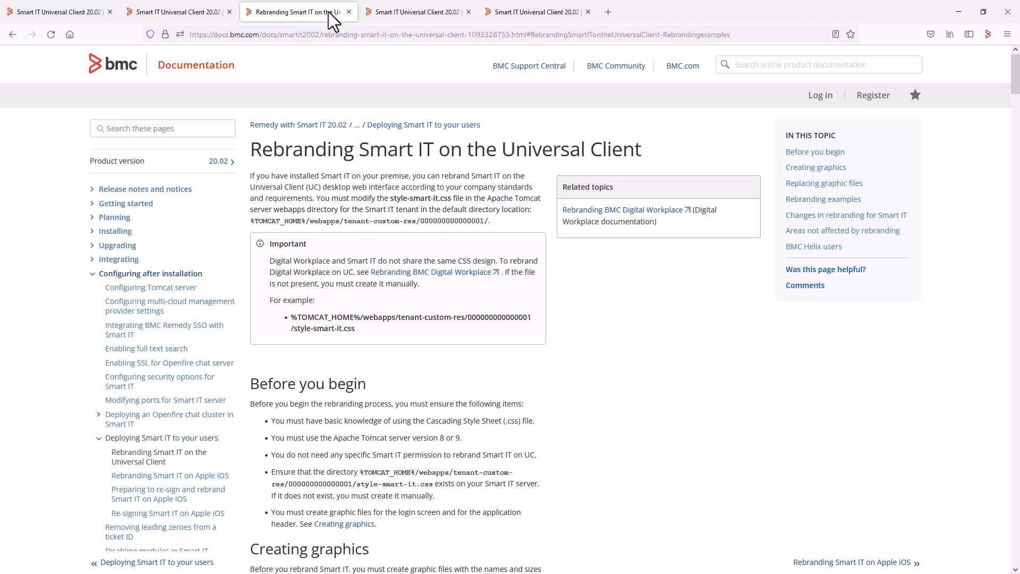
pyautogui.click(803, 200)
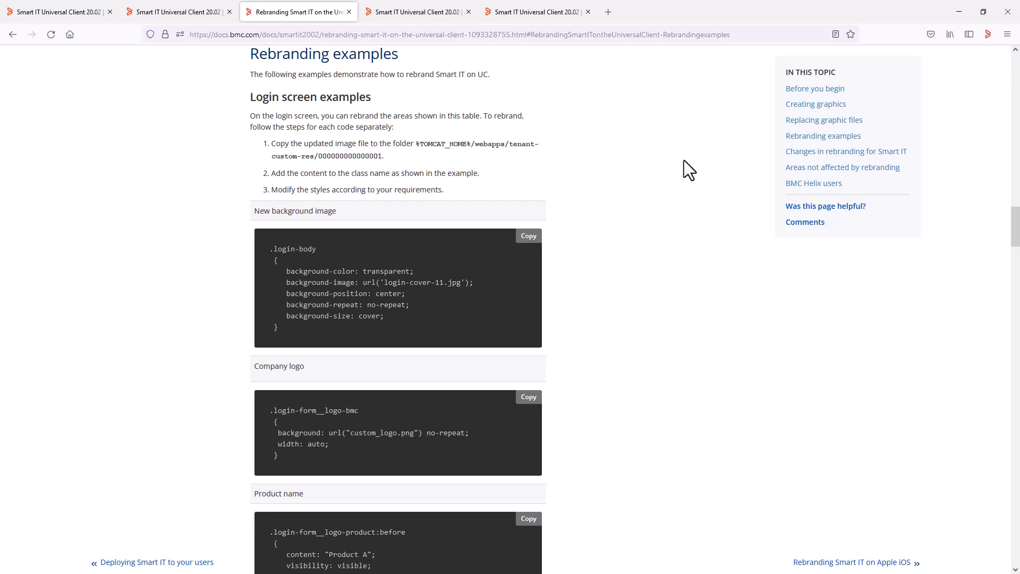
# Compare the default Smart IT dashboard with the rebranded one whose header reads Product Name
pyautogui.click(434, 11)
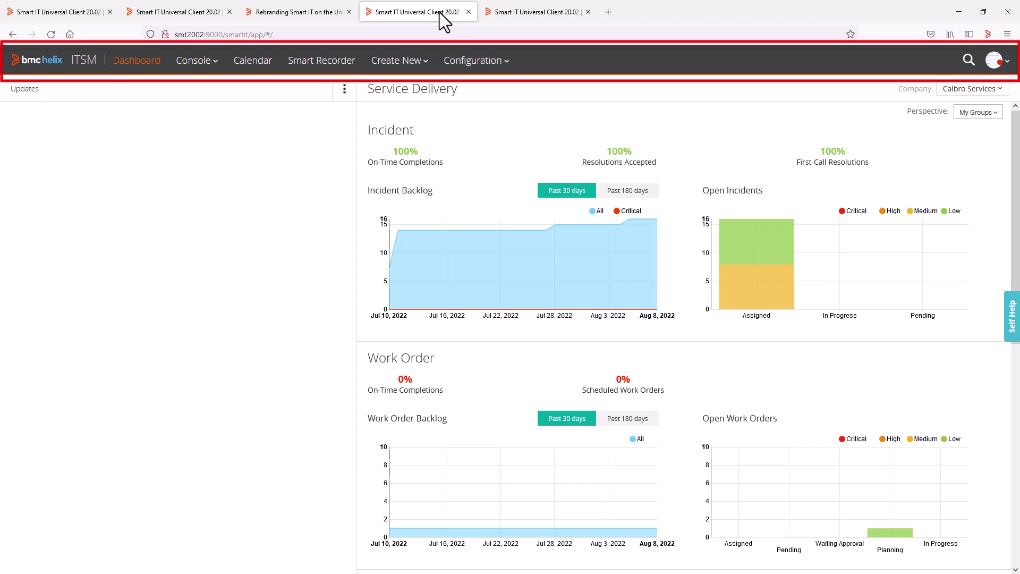
pyautogui.click(528, 15)
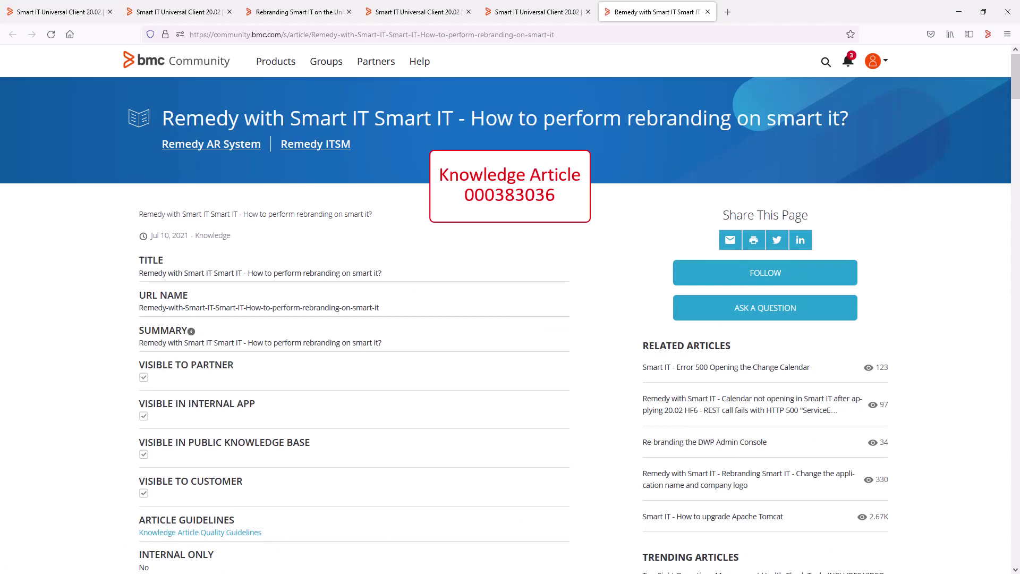
# Copy the Incident KPI-hiding CSS rule from the knowledge article's code table and return to Smart IT
pyautogui.scroll(-15, 510, 319)
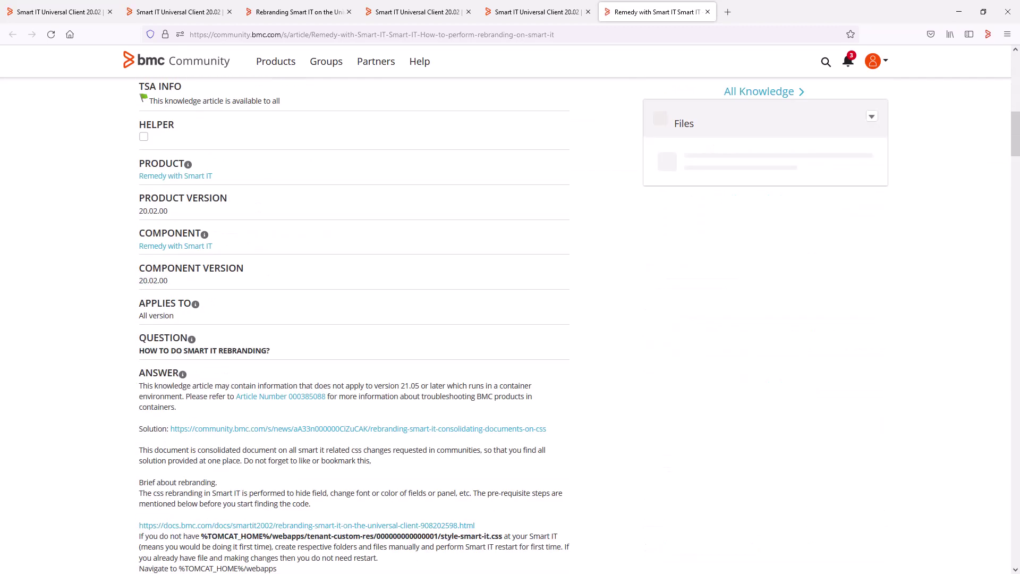
pyautogui.scroll(-4, 510, 318)
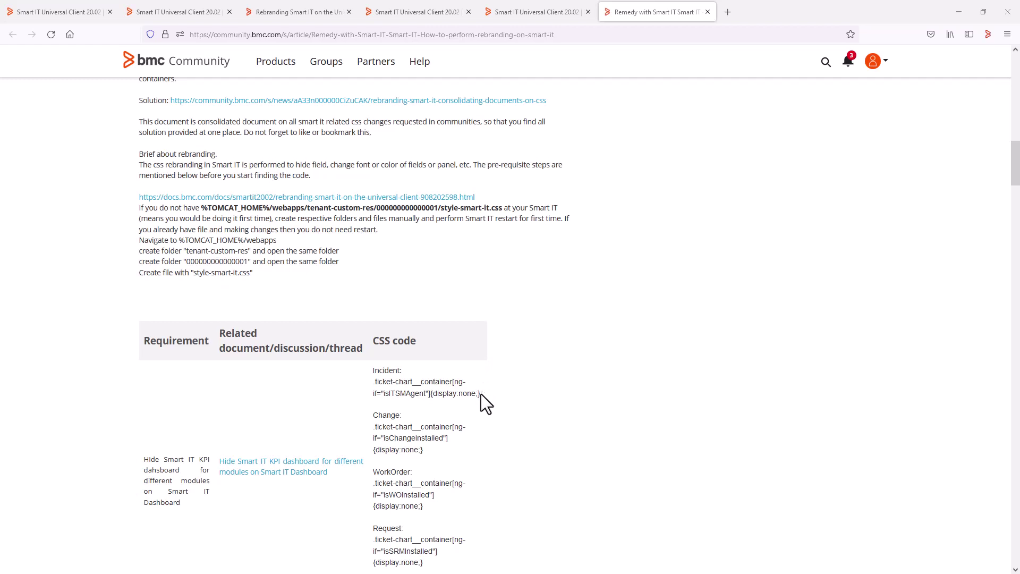
pyautogui.moveTo(480, 394); pyautogui.dragTo(373, 384)
pyautogui.rightClick(387, 386)
pyautogui.click(393, 394)
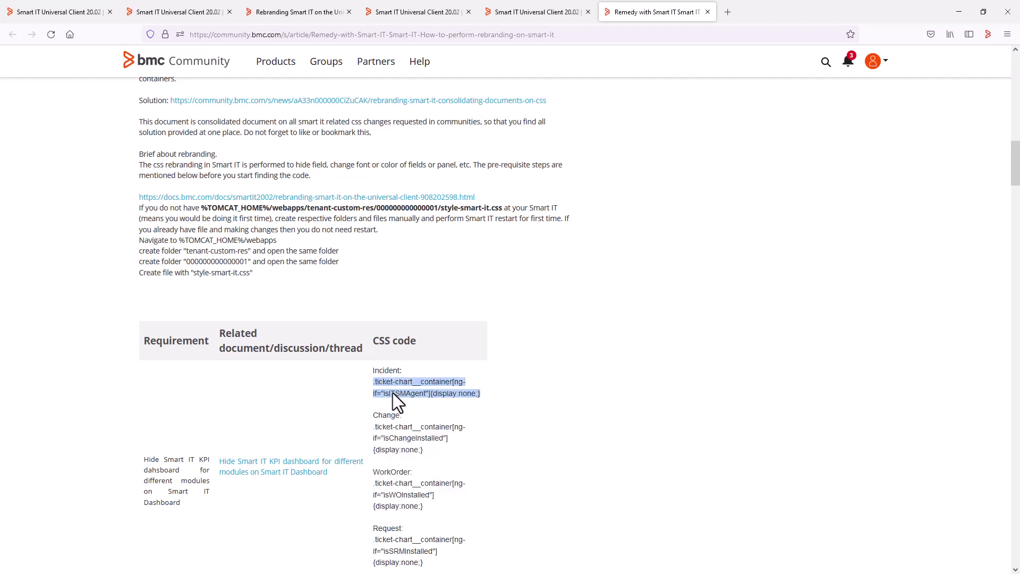
pyautogui.click(165, 11)
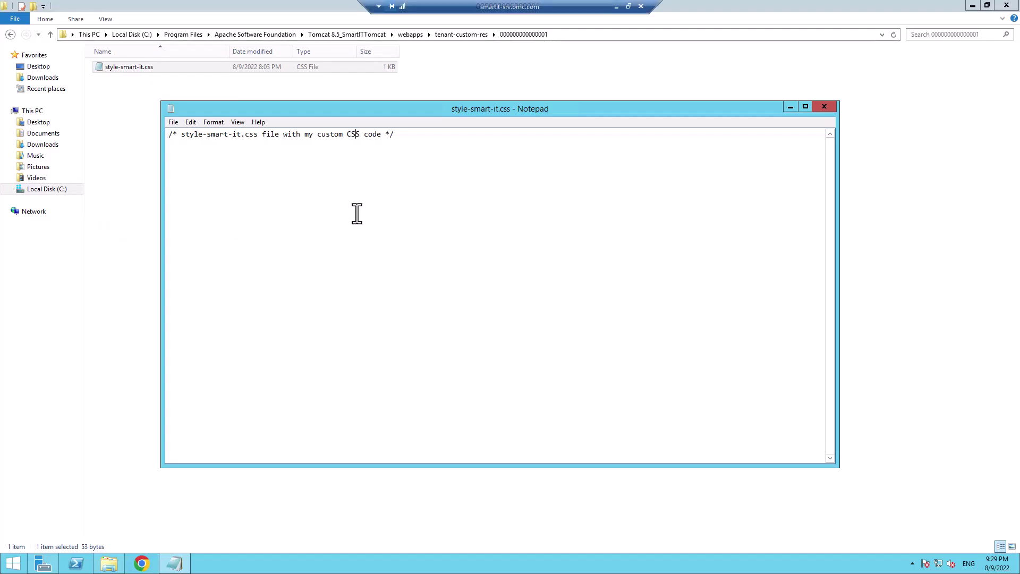
# Paste the .ticket-chart__container[ng-if="isITSMAgent"]{display:none;} rule into style-smart-it.css and save it
pyautogui.hotkey('ctrl', 'v')
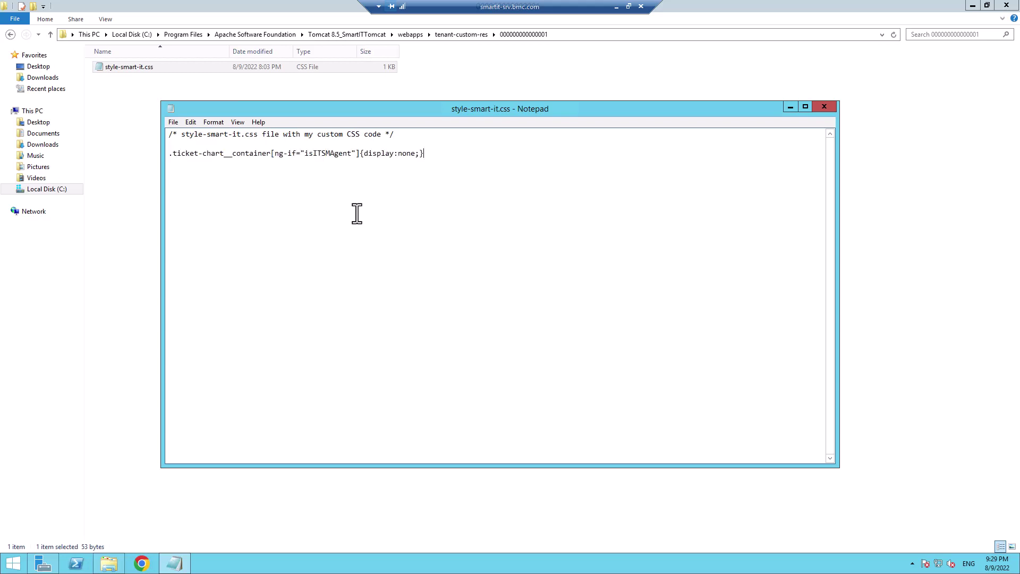
pyautogui.hotkey('ctrl', 's')
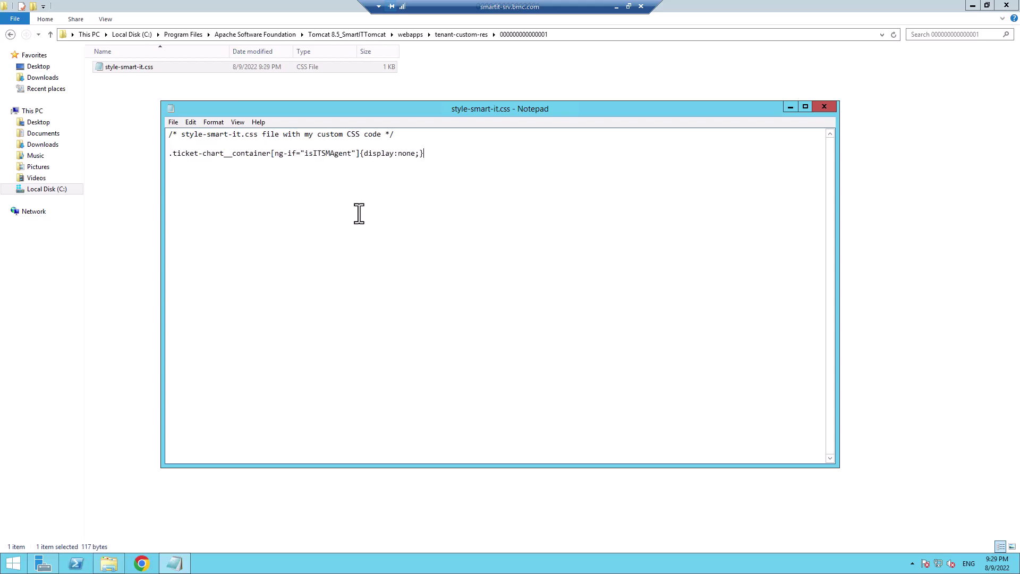
pyautogui.click(616, 7)
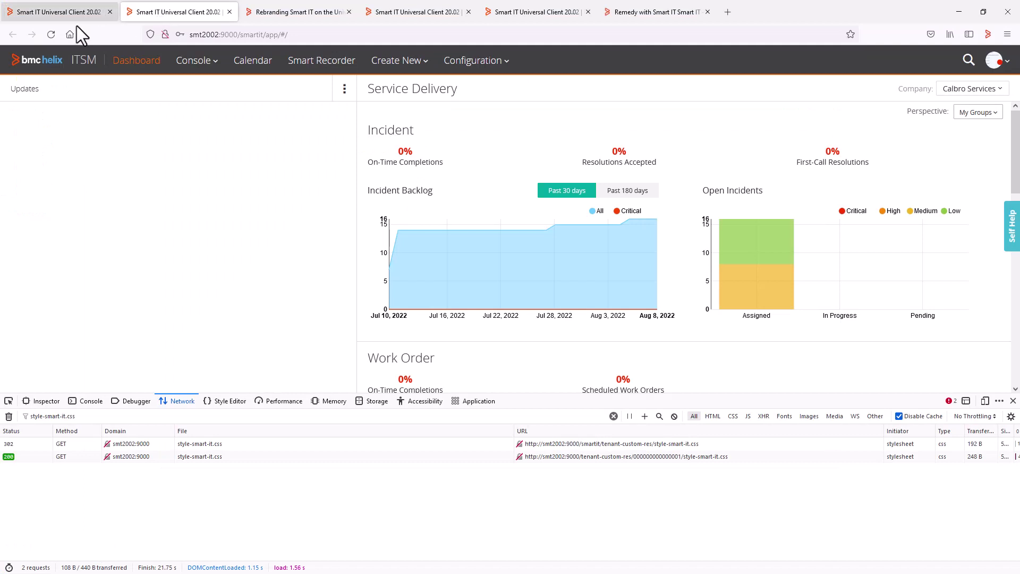
# Reload the dashboard and confirm the served style-smart-it.css includes the Incident-hiding rule
pyautogui.click(51, 34)
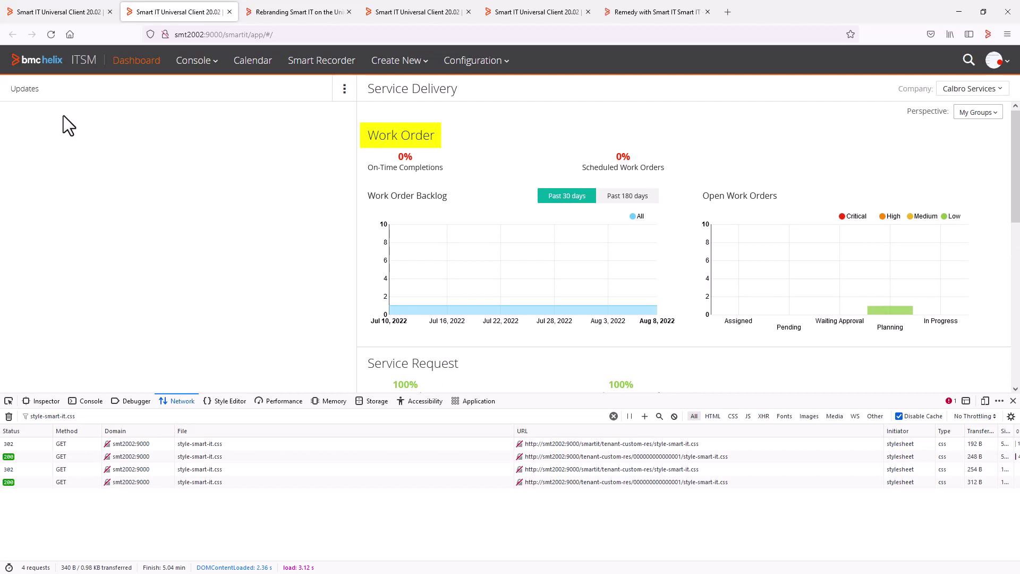
pyautogui.click(25, 484)
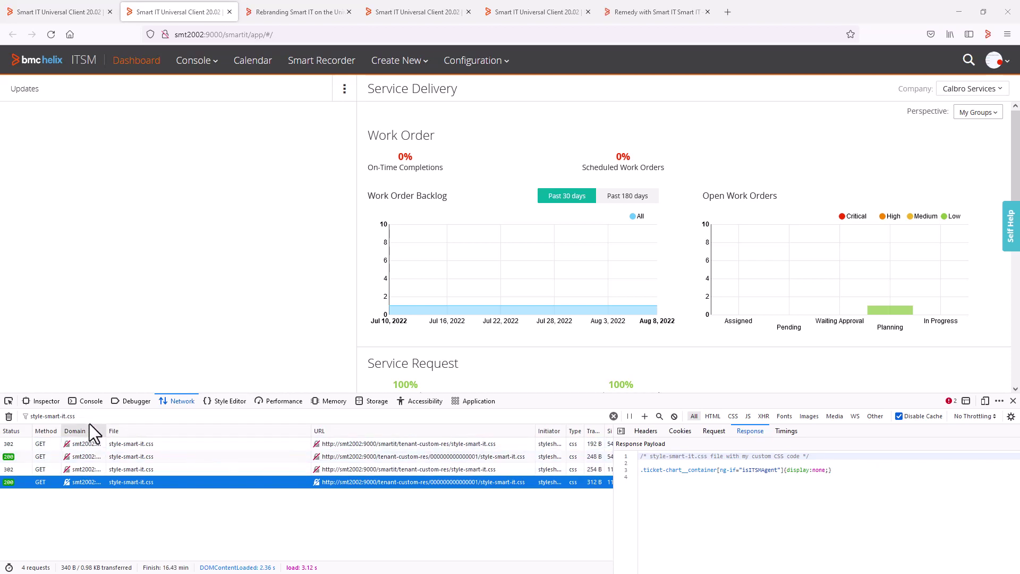
# Filter the Style Editor to style-smart-it.css and place the cursor below its existing rule
pyautogui.tripleClick(48, 416)
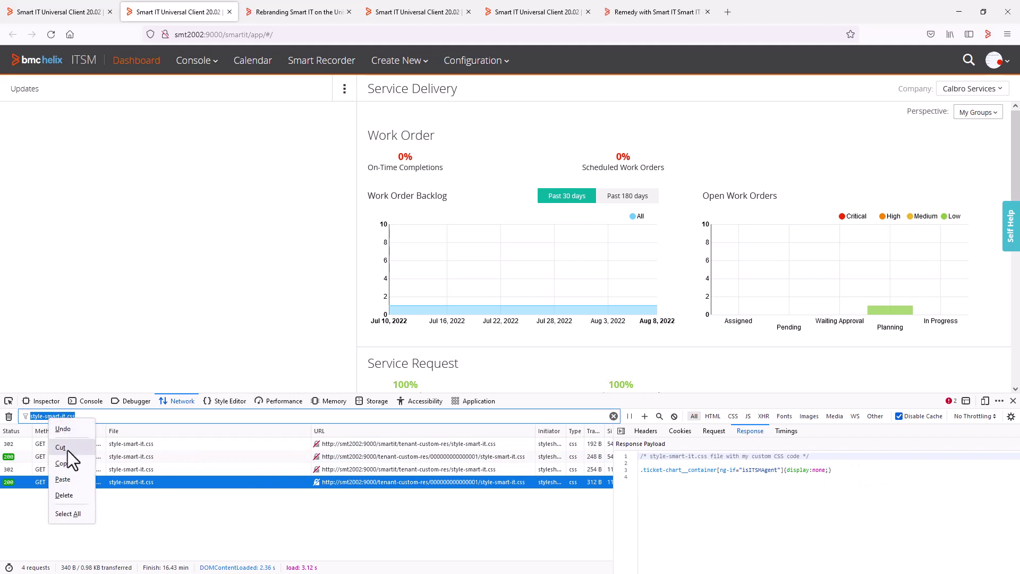
pyautogui.click(69, 460)
pyautogui.click(228, 405)
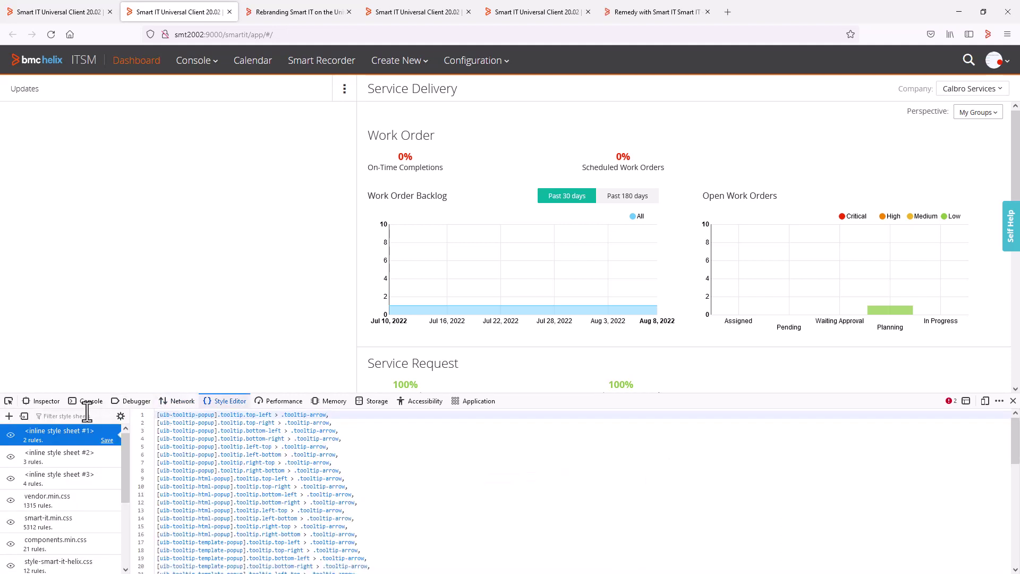
pyautogui.click(65, 416)
pyautogui.hotkey('ctrl', 'v')
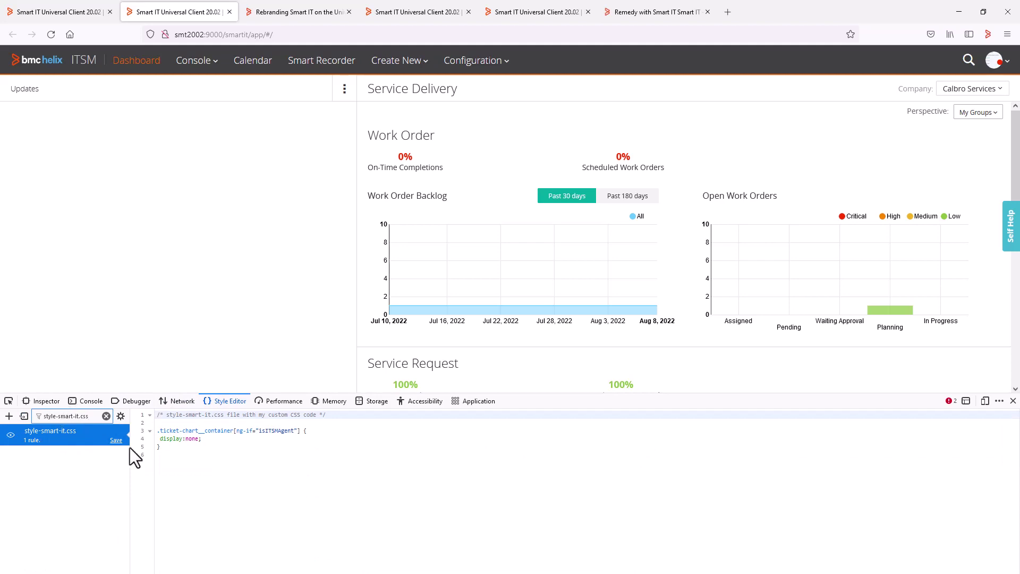
pyautogui.click(171, 462)
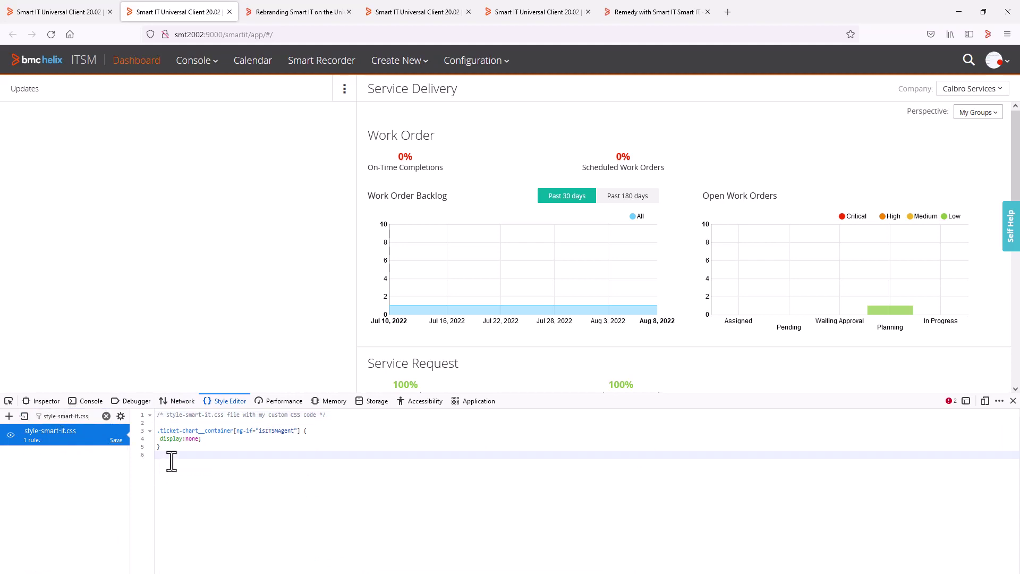
# Copy the isWOInstalled chart-hiding rule from the article and paste it as a second Style Editor rule
pyautogui.click(662, 12)
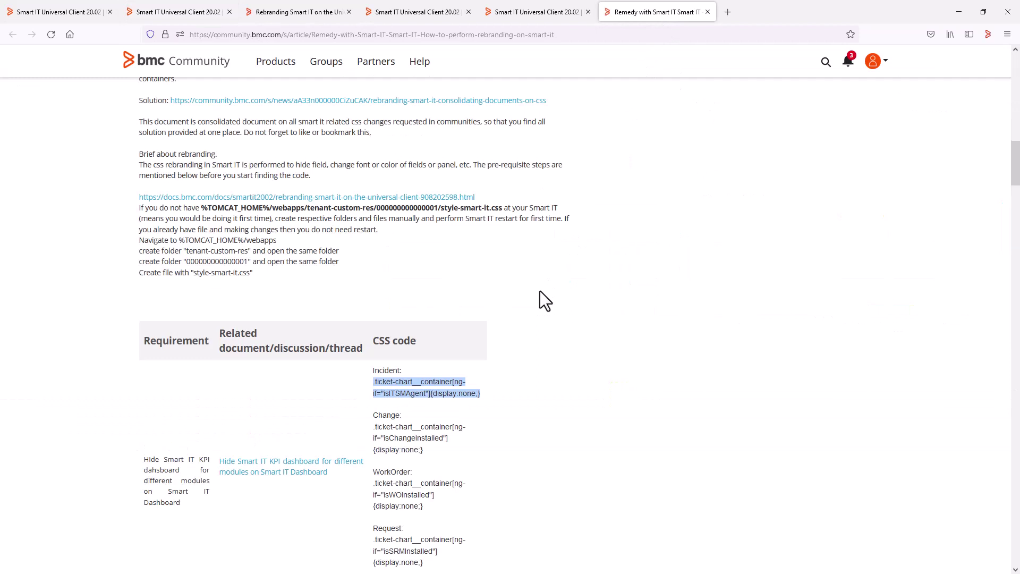
pyautogui.moveTo(424, 506); pyautogui.dragTo(375, 485)
pyautogui.rightClick(376, 485)
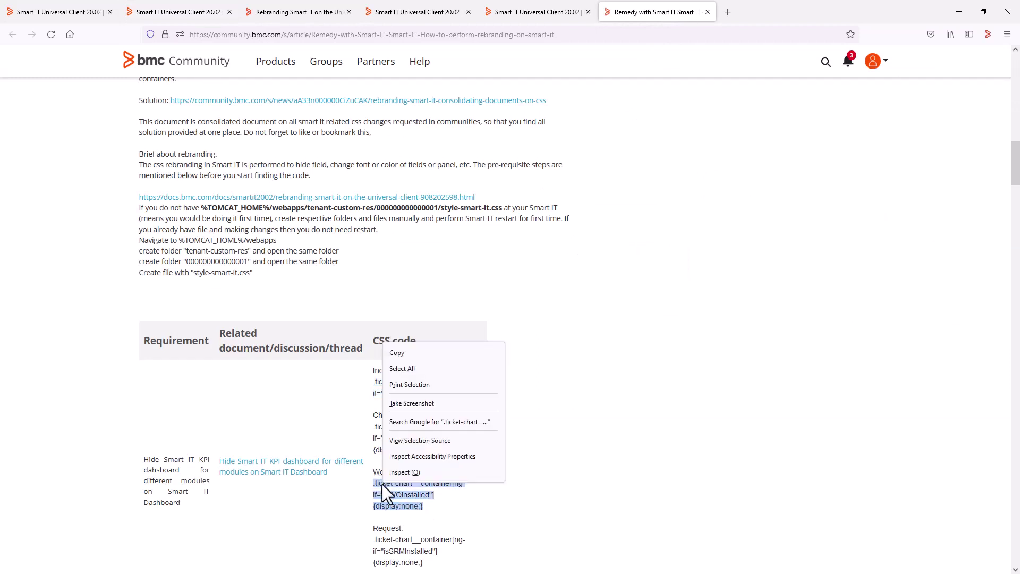
pyautogui.click(419, 359)
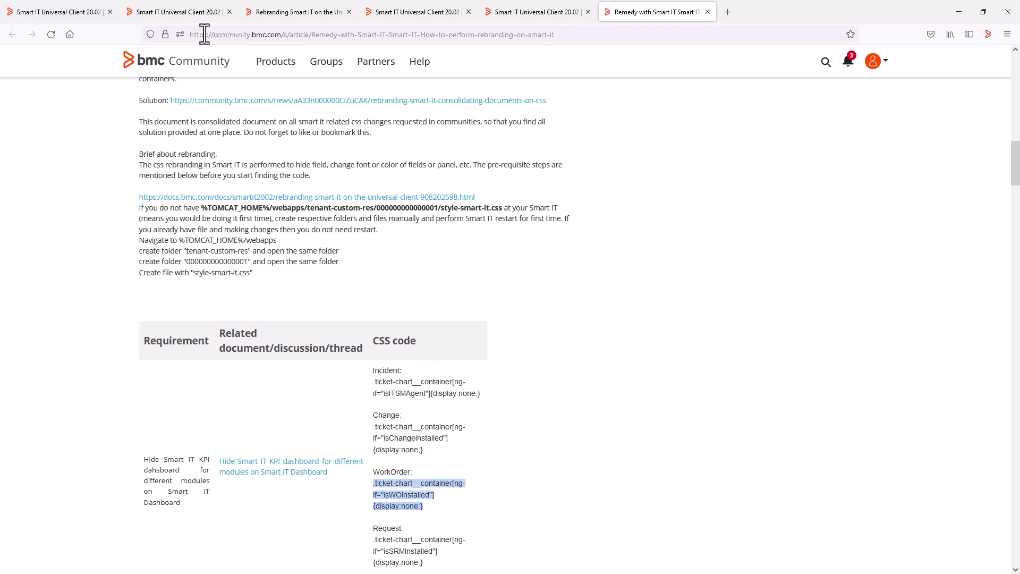
pyautogui.click(192, 16)
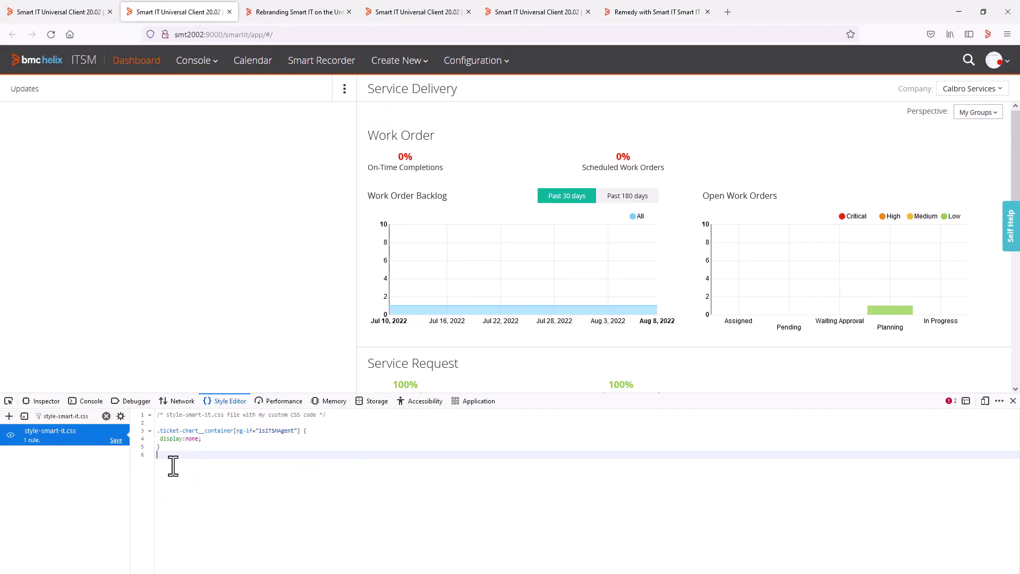
pyautogui.press('Return')
pyautogui.hotkey('ctrl', 'v')
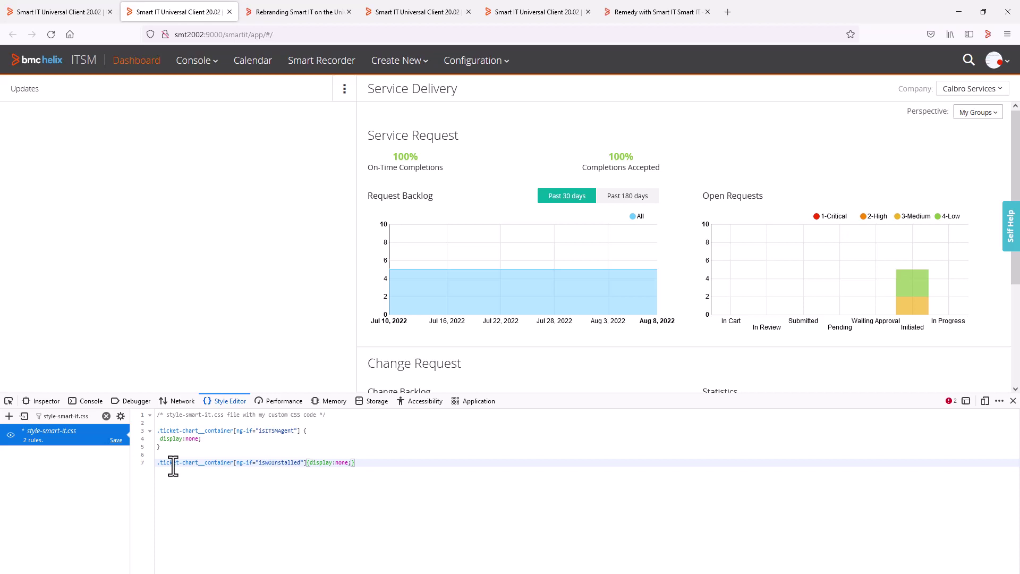
# Start a new Change Request from Scratch to list the available change classes
pyautogui.click(400, 60)
pyautogui.click(414, 130)
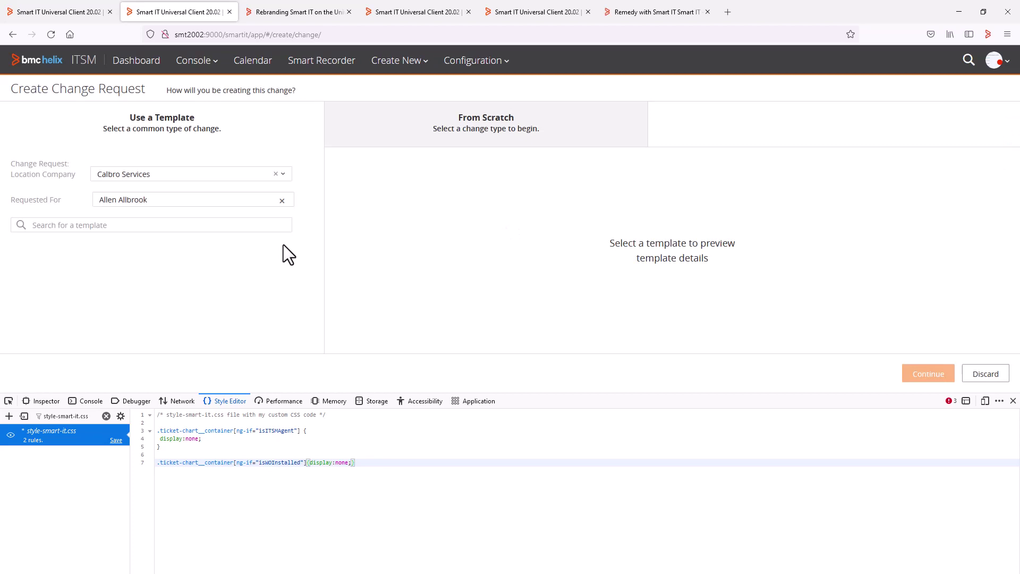
pyautogui.click(434, 137)
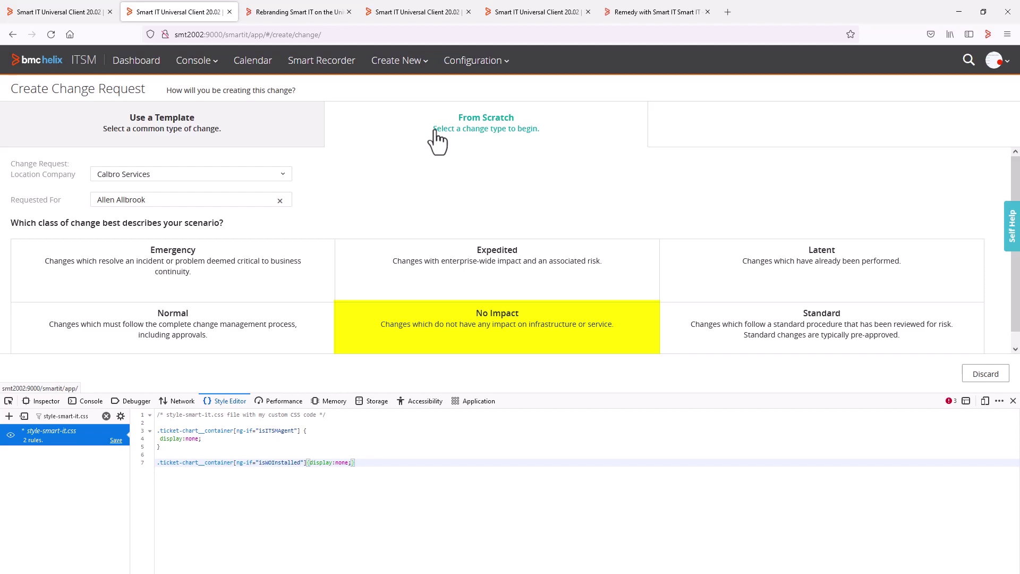
# Copy the create-change__timing-item:nth-child(5) rule from the community article
pyautogui.click(637, 14)
pyautogui.scroll(-8, 234, 319)
pyautogui.scroll(-20, 239, 314)
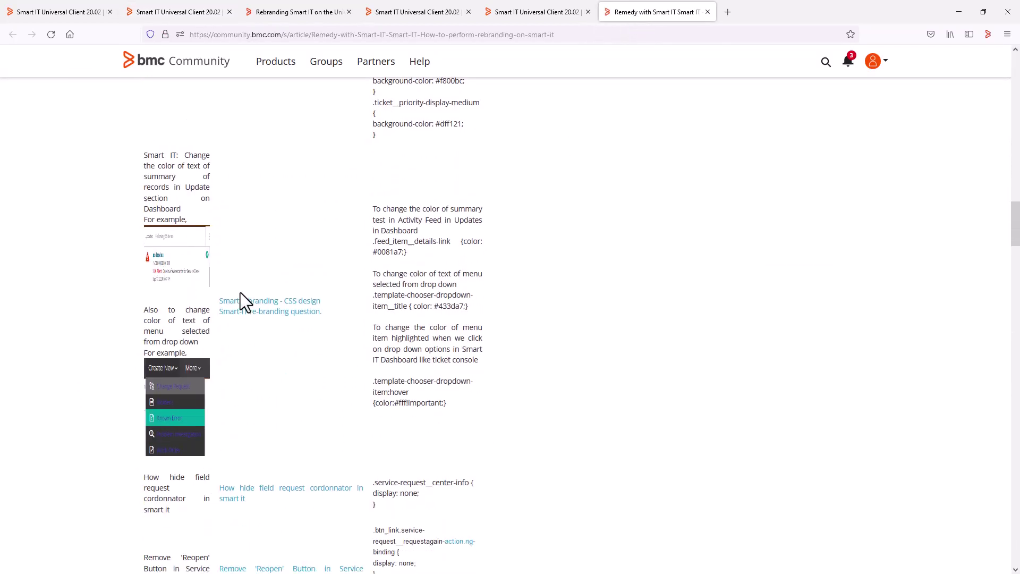
pyautogui.scroll(-2, 245, 284)
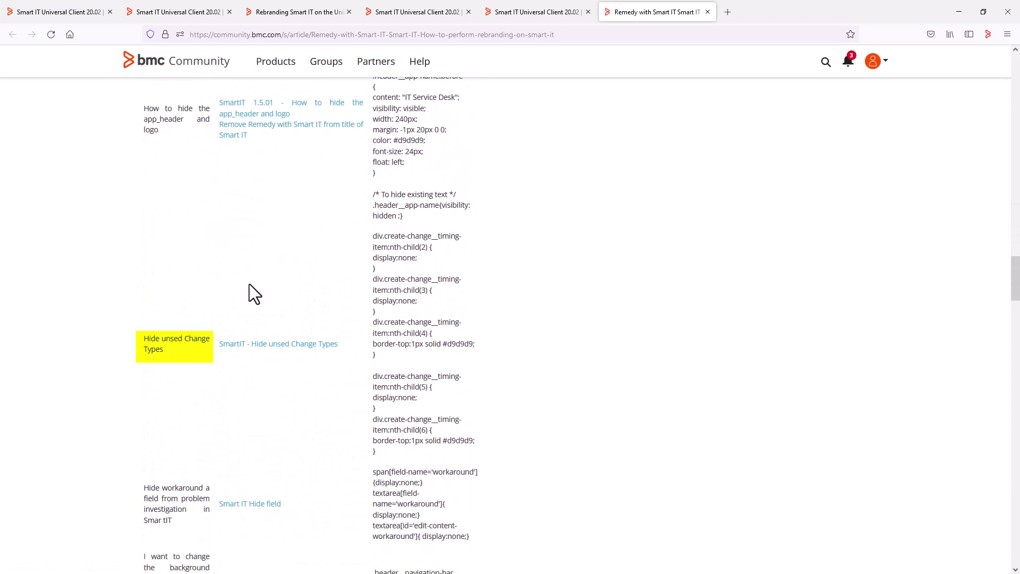
pyautogui.moveTo(375, 409); pyautogui.dragTo(375, 379)
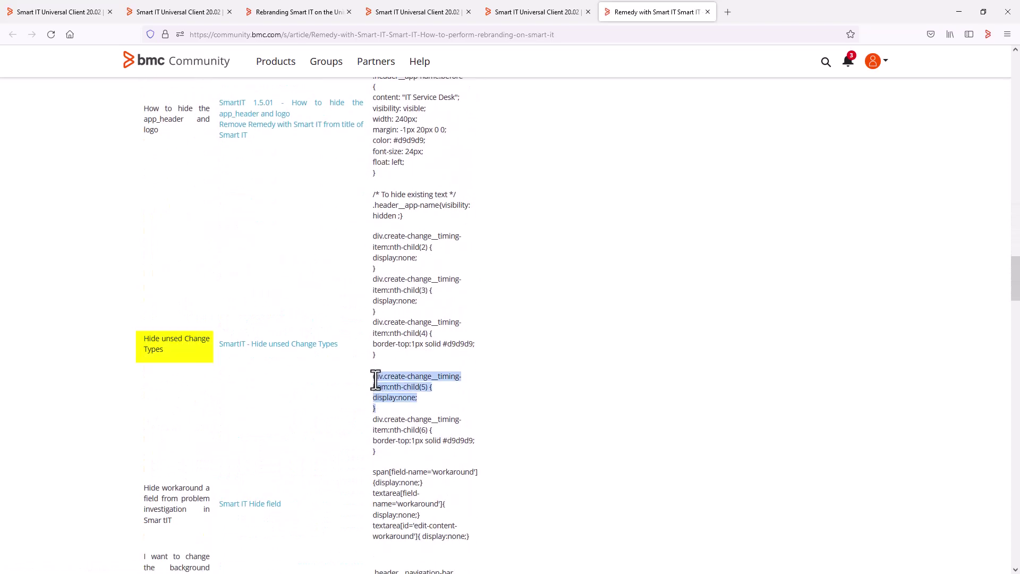
pyautogui.rightClick(404, 384)
pyautogui.click(410, 395)
# Paste the rule after the last rule in style-smart-it.css, hiding the No Impact class
pyautogui.click(186, 13)
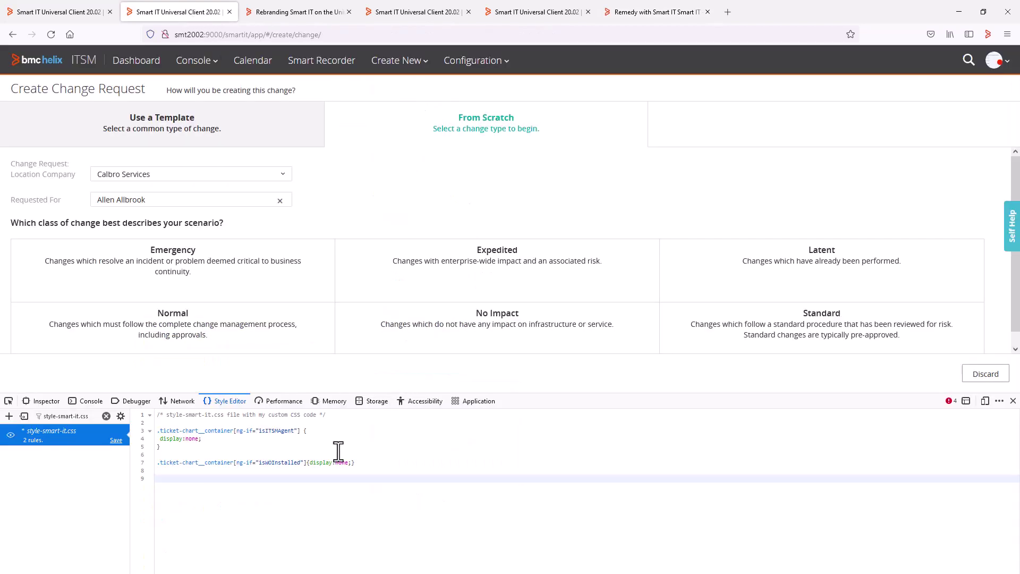
pyautogui.click(182, 481)
pyautogui.hotkey('ctrl', 'v')
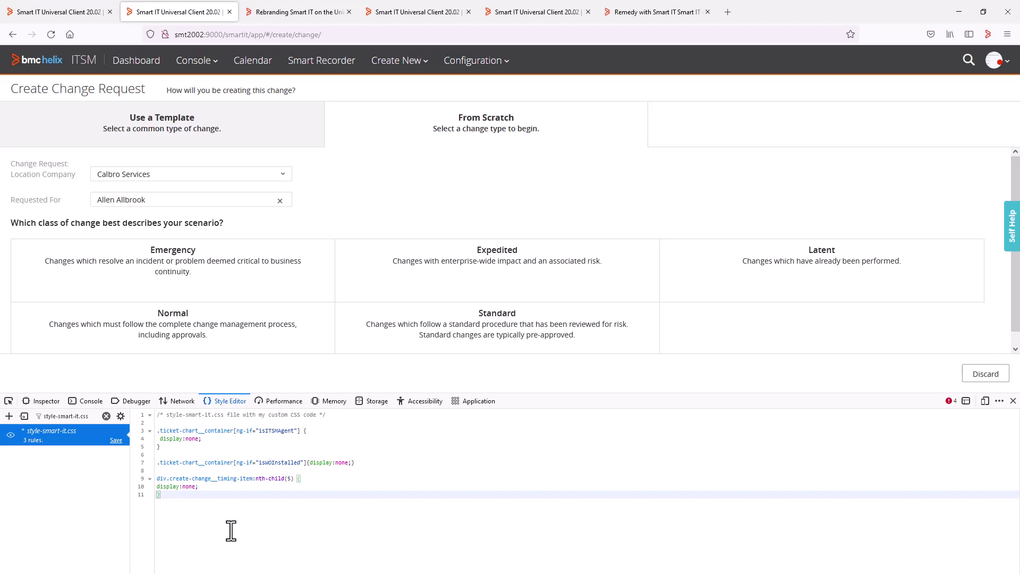
pyautogui.click(195, 137)
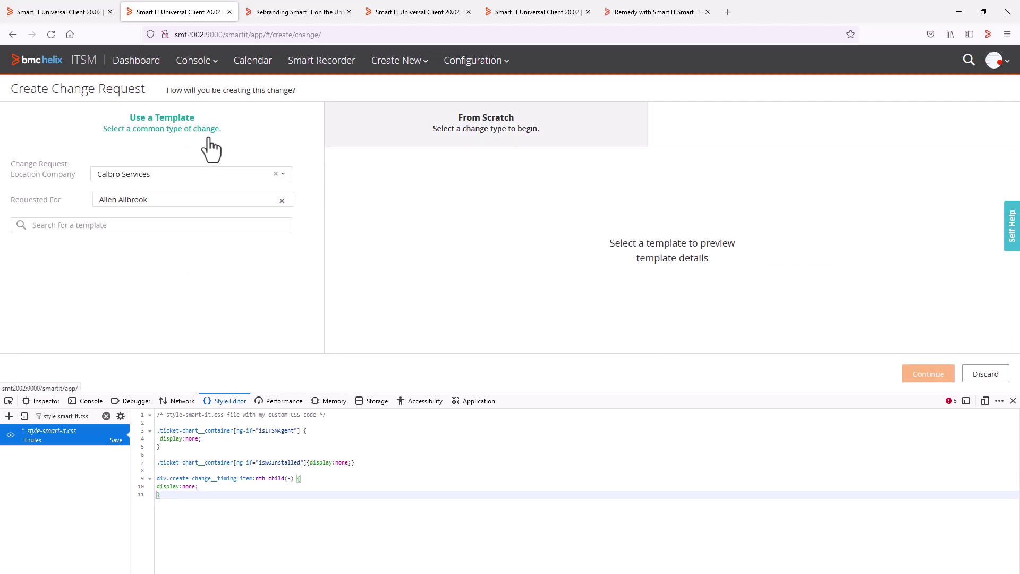
pyautogui.click(697, 10)
pyautogui.scroll(-7, 334, 336)
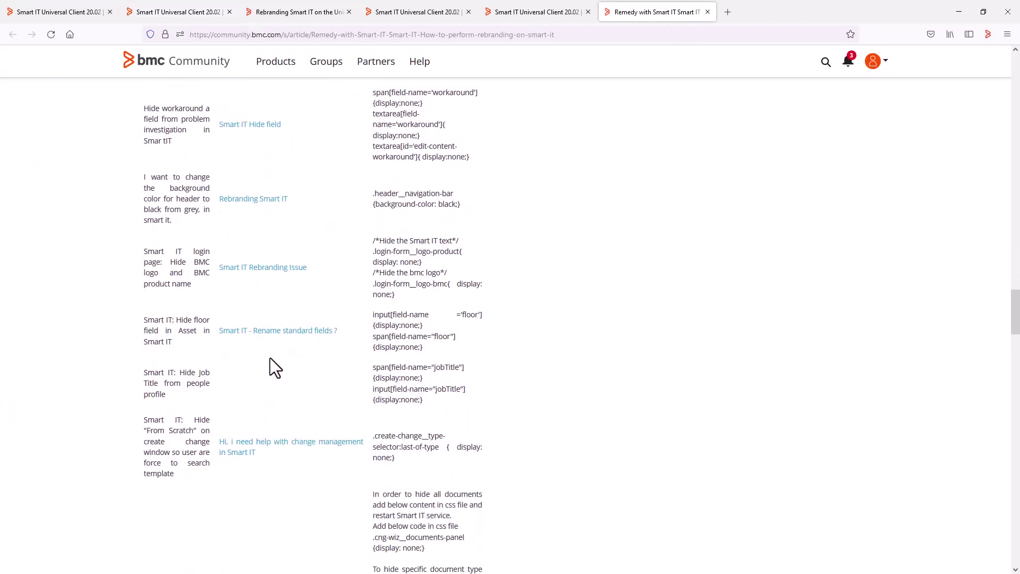
pyautogui.moveTo(400, 458); pyautogui.dragTo(370, 439)
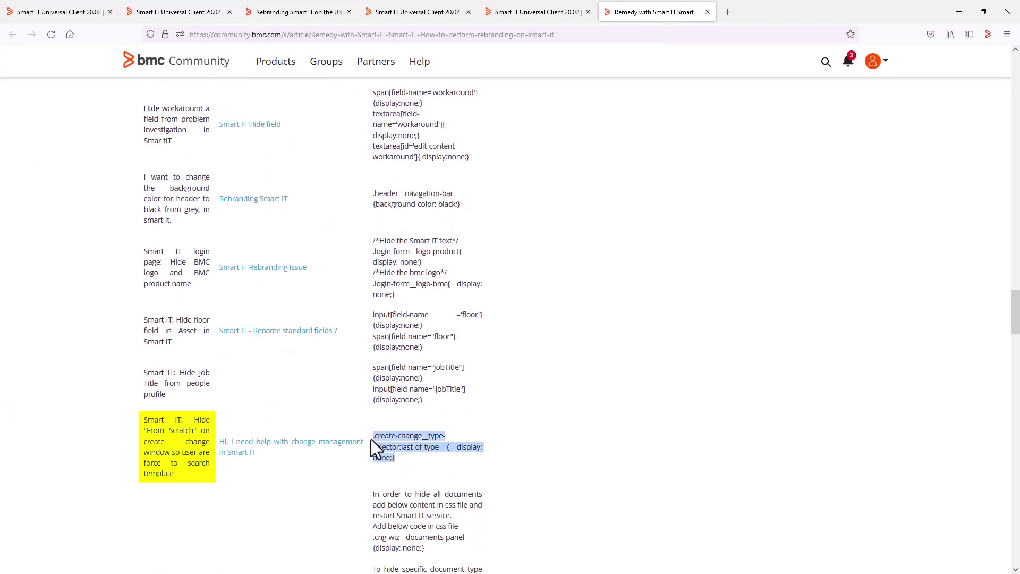
pyautogui.rightClick(380, 439)
pyautogui.click(403, 311)
pyautogui.click(189, 10)
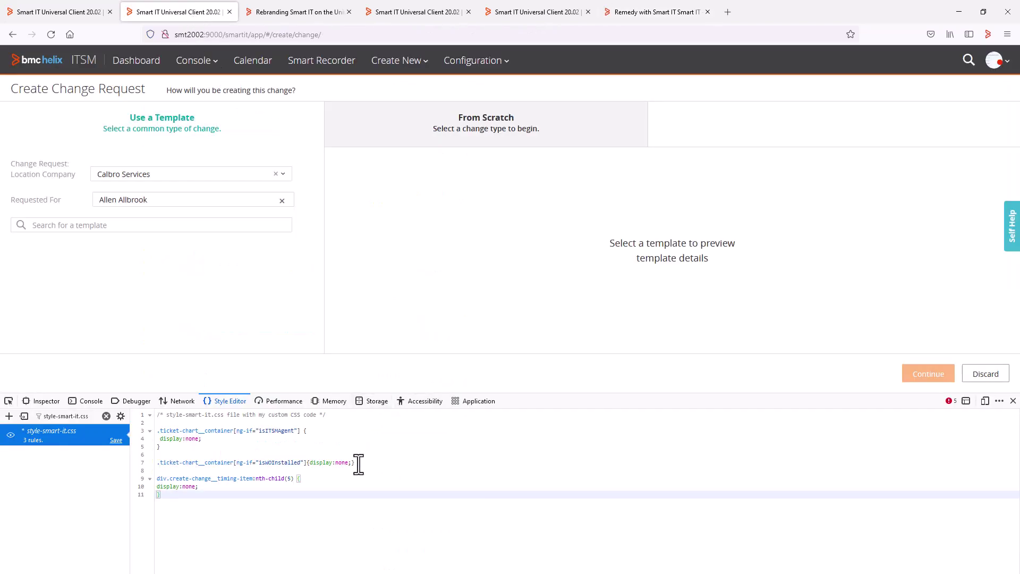
pyautogui.press('Return')
pyautogui.press('Return')
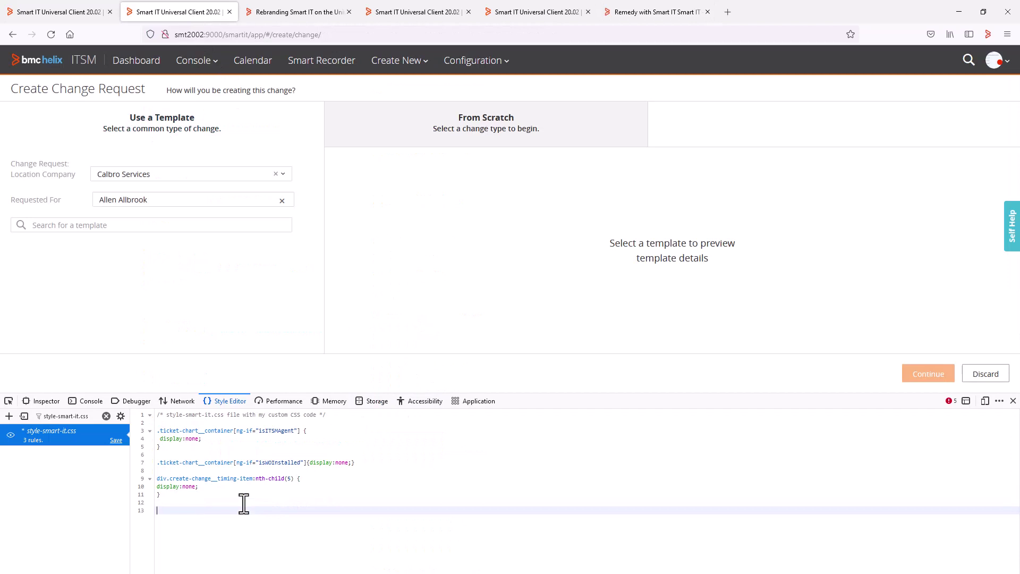
pyautogui.hotkey('ctrl', 'v')
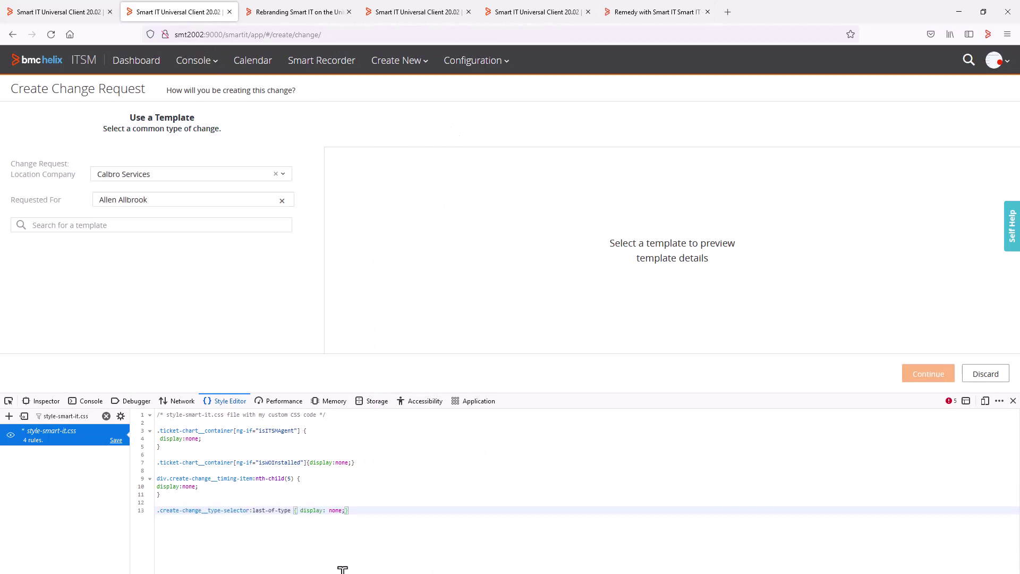
pyautogui.tripleClick(362, 513)
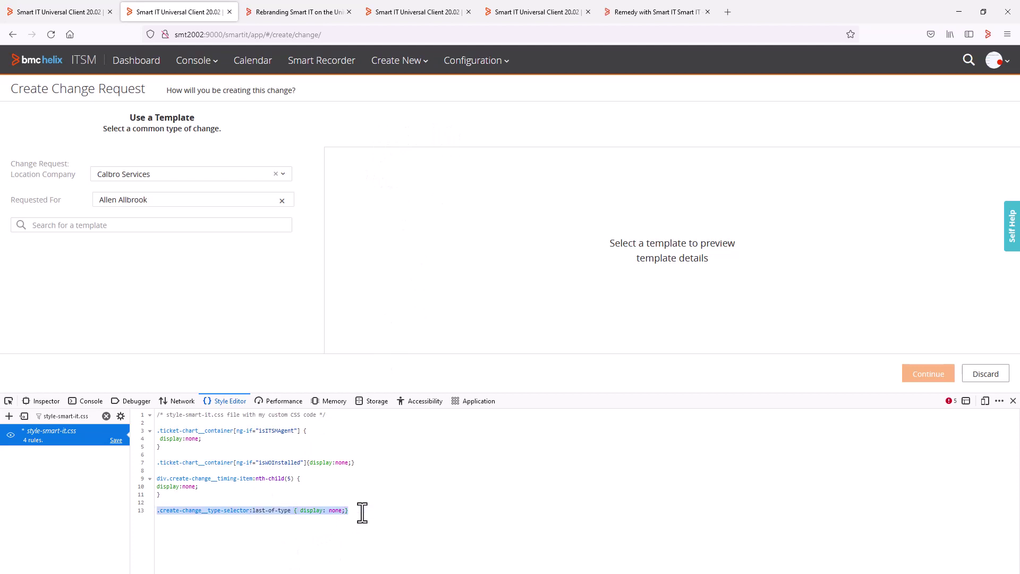
pyautogui.press('BackSpace')
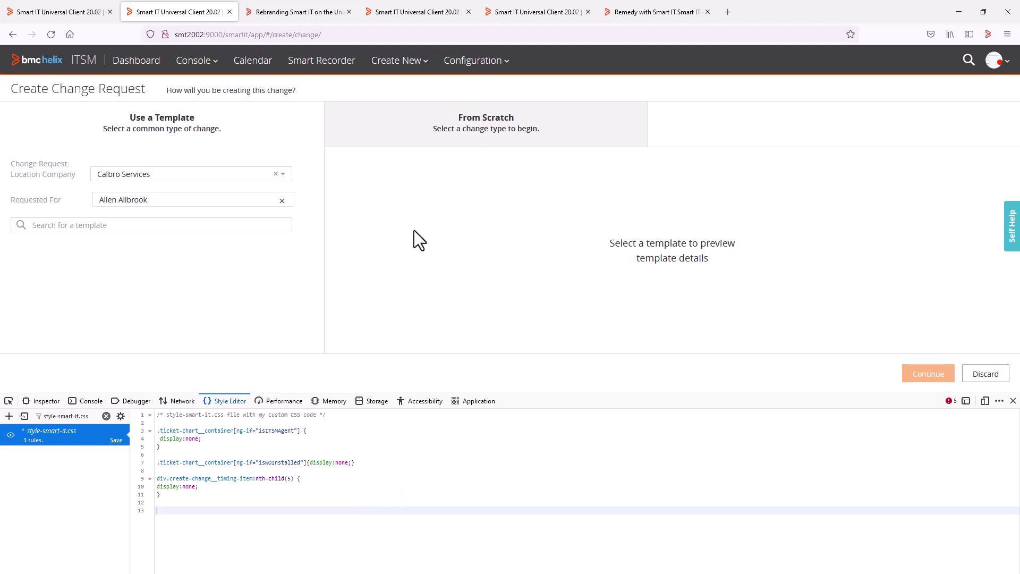
# Create a Normal-class change from scratch and show its Documents section with Requirements
pyautogui.click(428, 129)
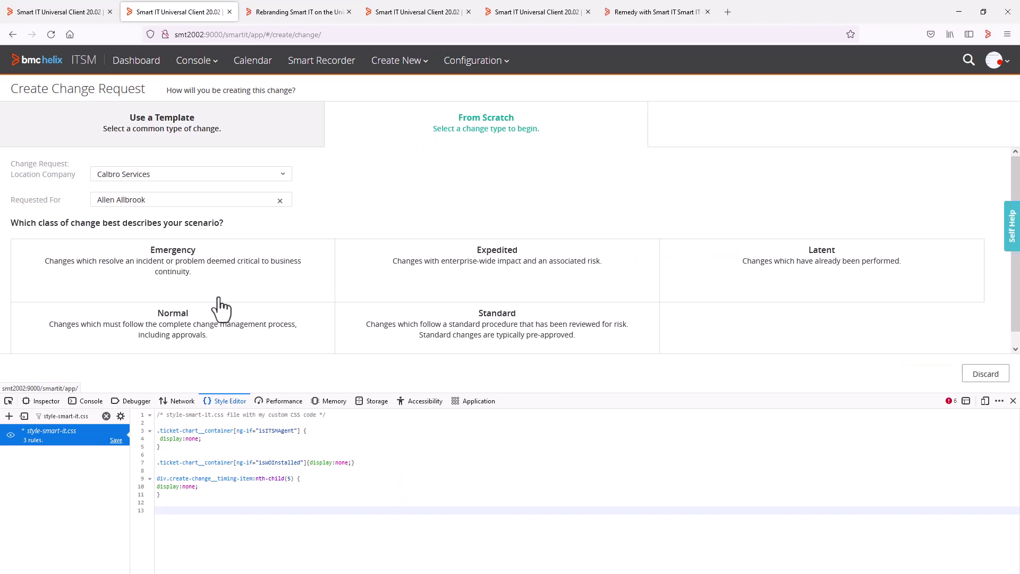
pyautogui.click(232, 325)
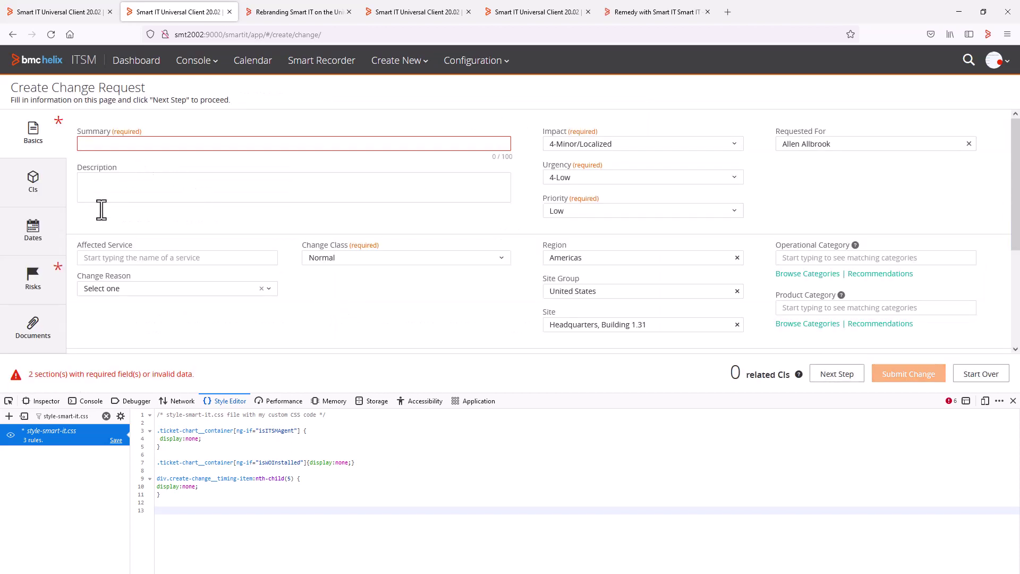
pyautogui.click(44, 322)
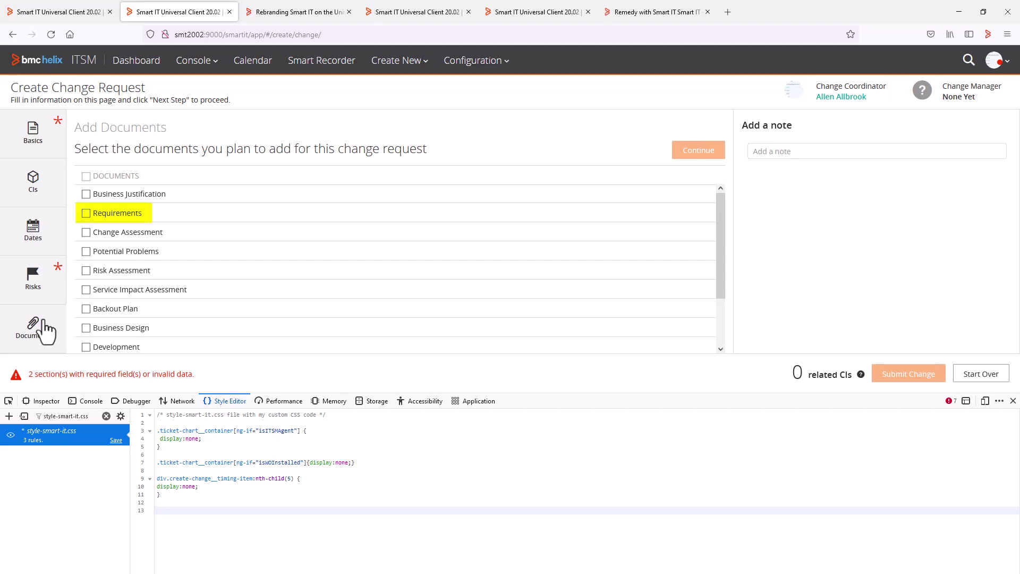
# Copy the cng-wiz__documents_selection-item:nth-child(2) rule from the community article
pyautogui.click(659, 11)
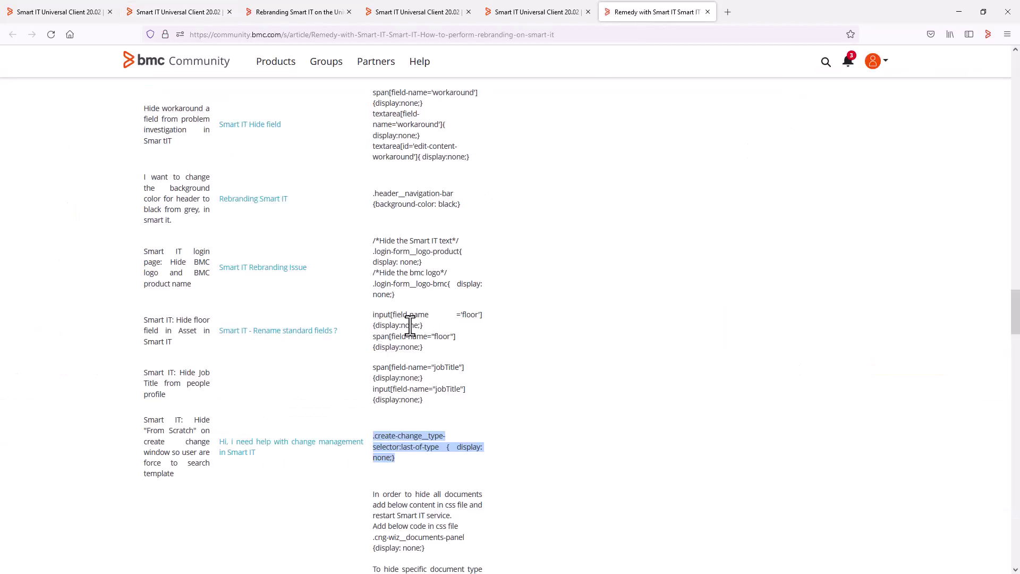
pyautogui.scroll(-2, 394, 331)
pyautogui.moveTo(481, 396); pyautogui.dragTo(372, 376)
pyautogui.rightClick(391, 386)
pyautogui.click(399, 389)
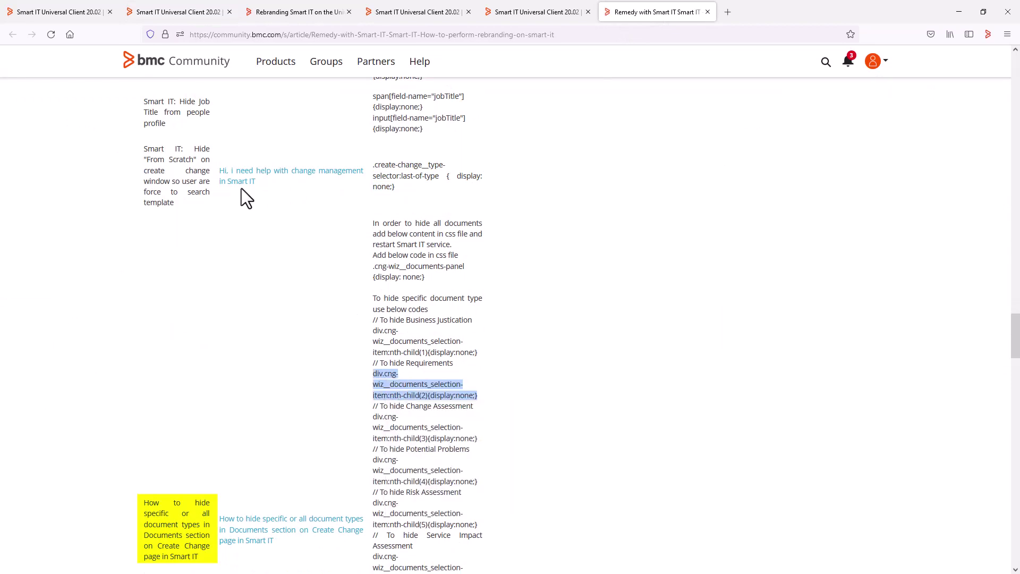
# Paste the rule on line 14 of the Style Editor to hide Requirements
pyautogui.click(168, 12)
pyautogui.click(190, 515)
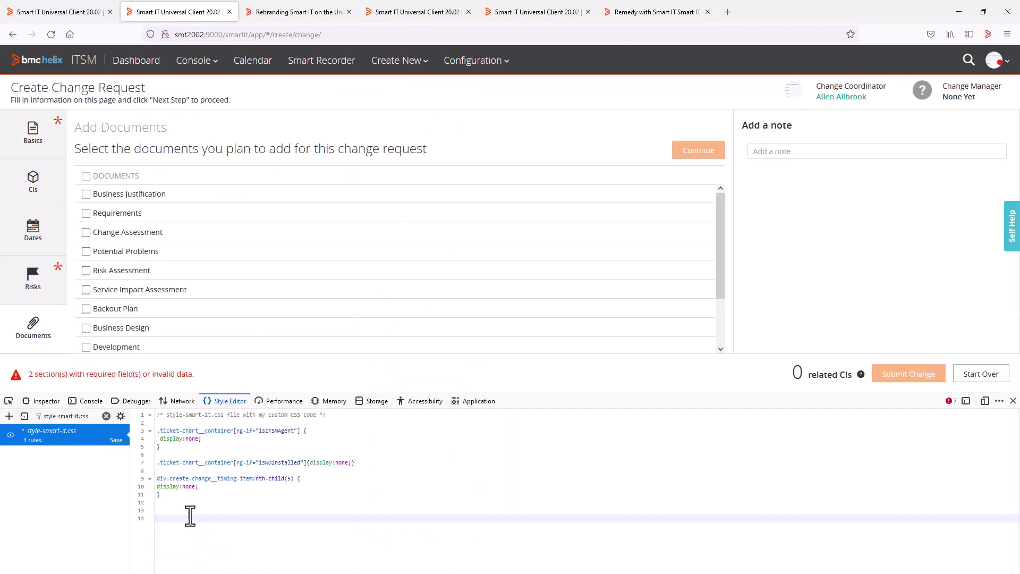
pyautogui.hotkey('ctrl', 'v')
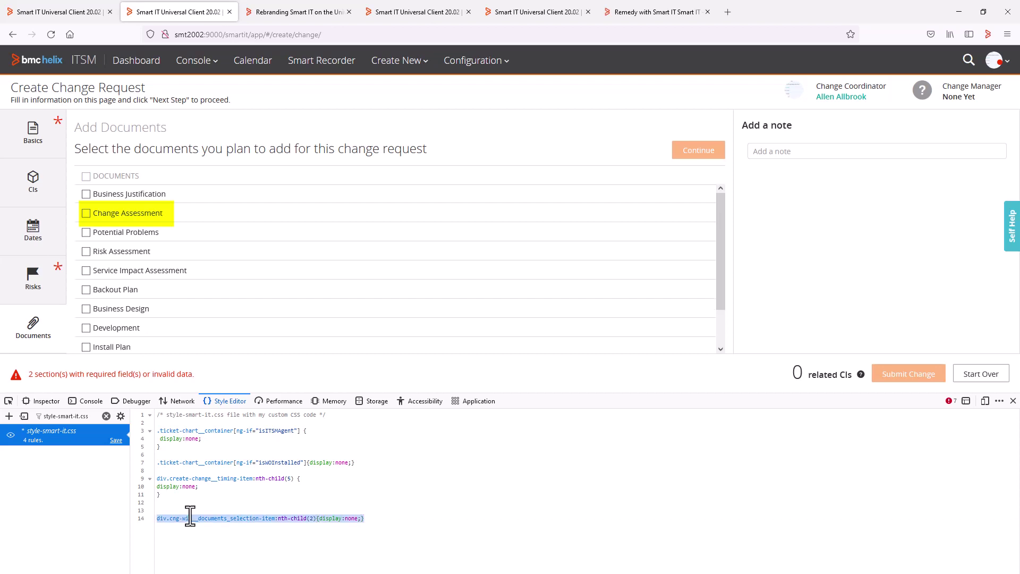